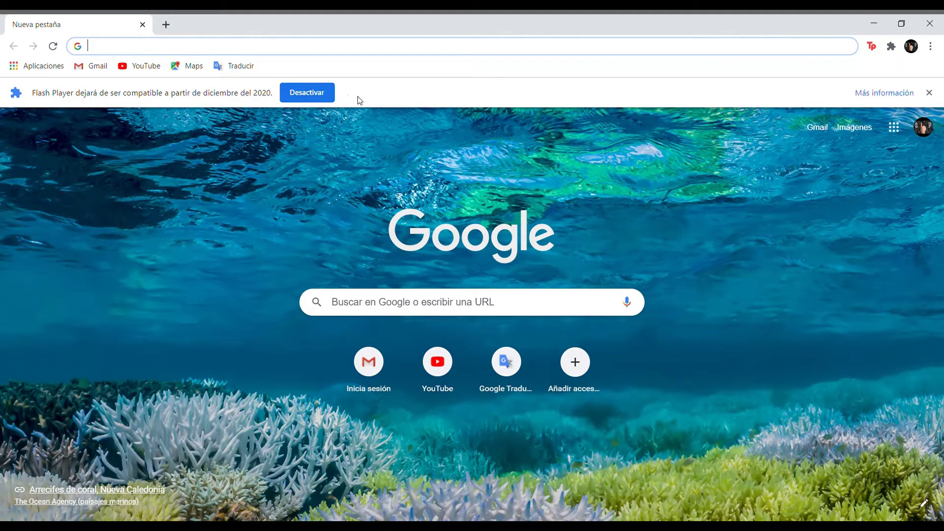
# - Search Google for 'dafont'
pyautogui.write('da')
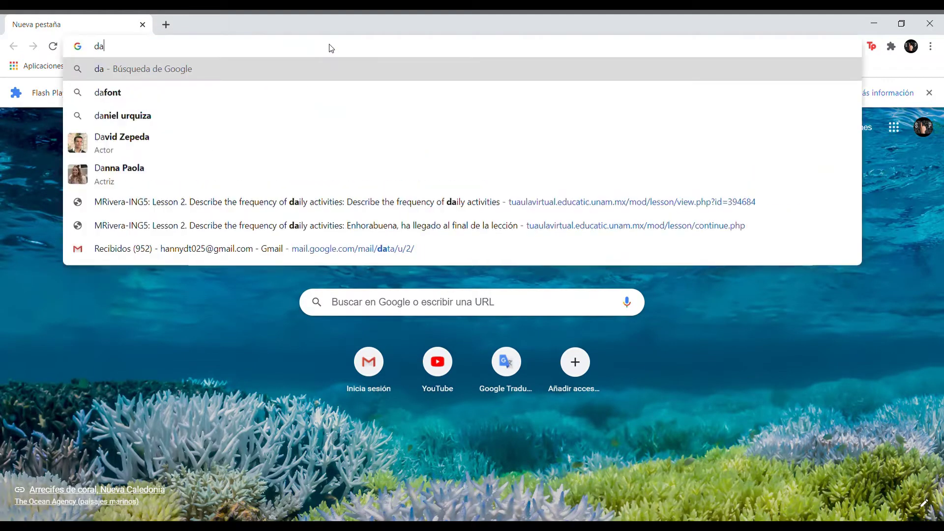
pyautogui.write('font')
pyautogui.press('Return')
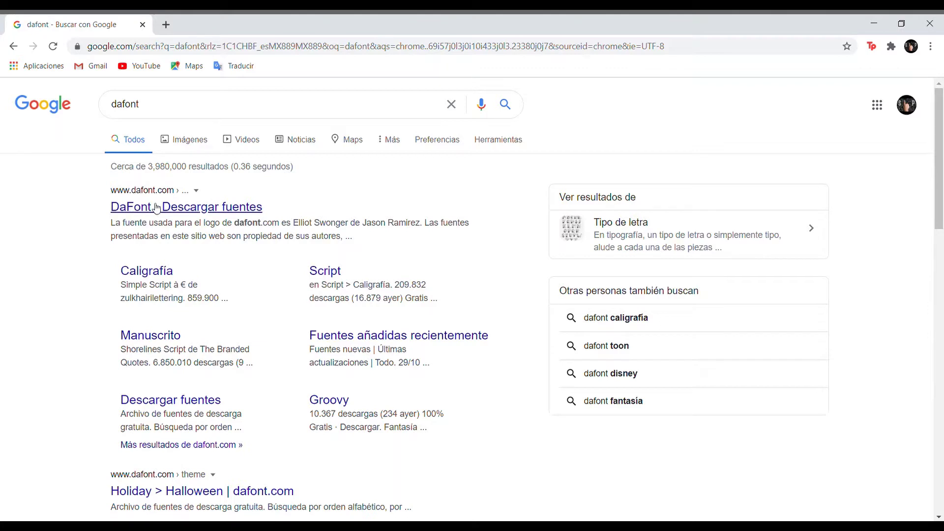
# - Go to the DaFont Spanish home page via the 'DaFont - Descargar fuentes' result
pyautogui.click(201, 207)
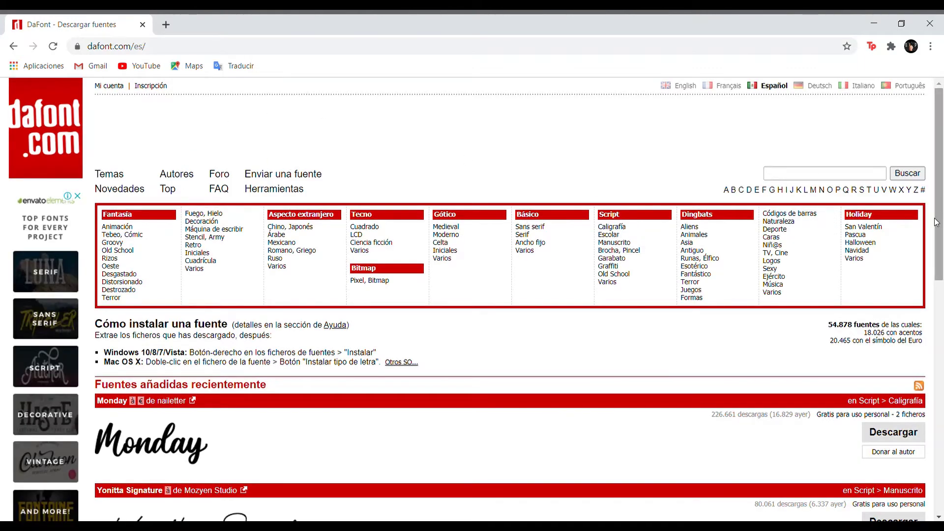
pyautogui.moveTo(943, 221)
pyautogui.mouseDown()
pyautogui.moveTo(942, 385)
pyautogui.moveTo(943, 224)
pyautogui.mouseUp()
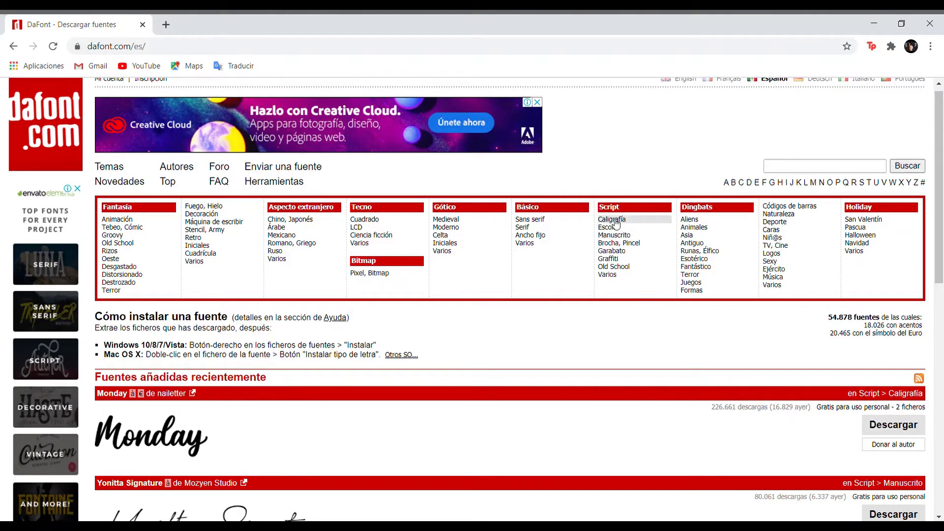
# - Show the Script > Caligrafía fonts and scroll down through the list
pyautogui.click(639, 222)
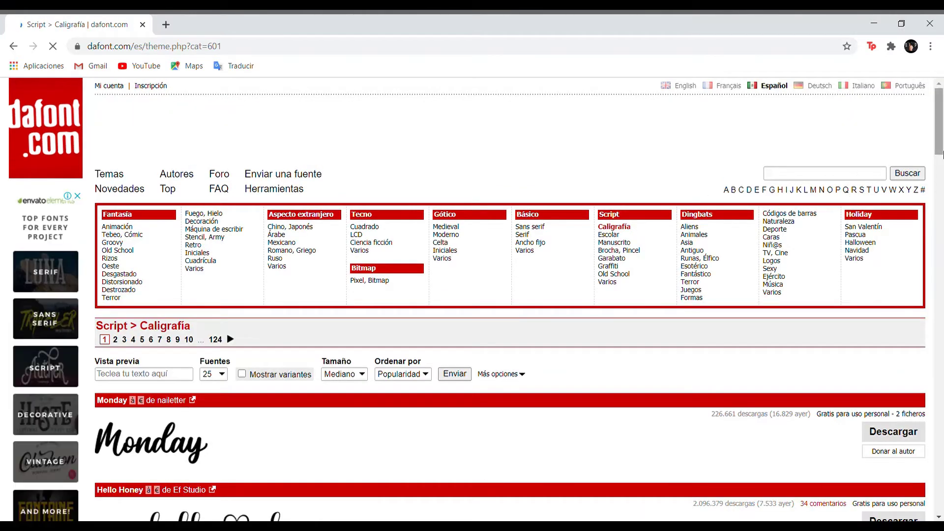
pyautogui.scroll(-3, 942, 139)
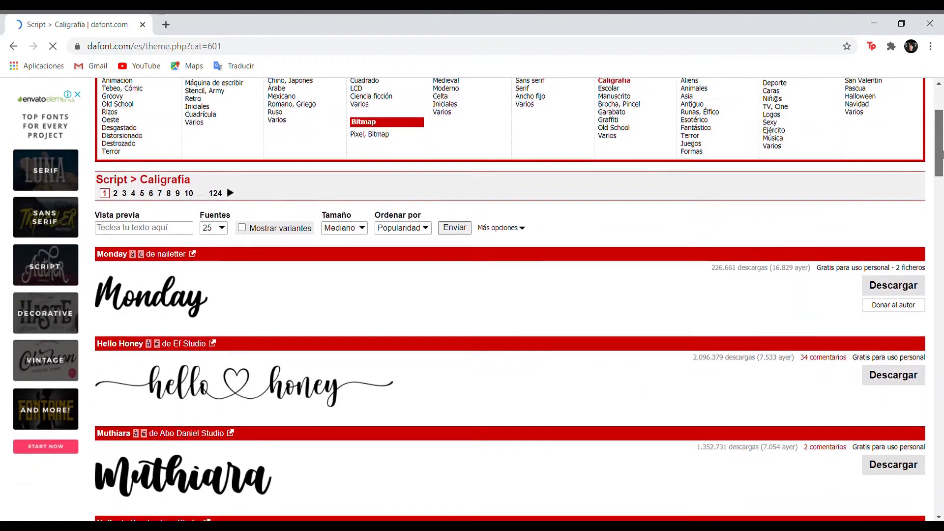
pyautogui.moveTo(942, 154); pyautogui.dragTo(943, 271)
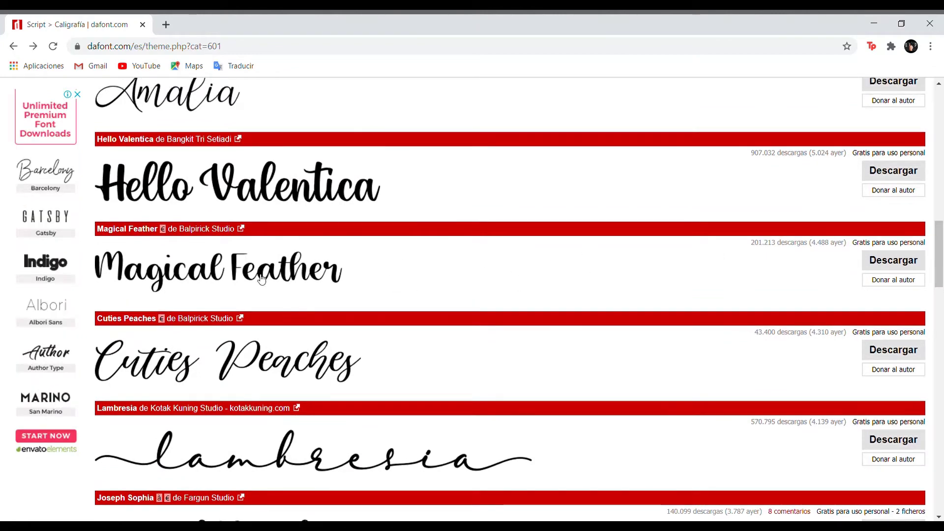
# - Preview 'Conclusión' in Magical Feather, which loses the ó, then go back to Caligrafía
pyautogui.click(257, 274)
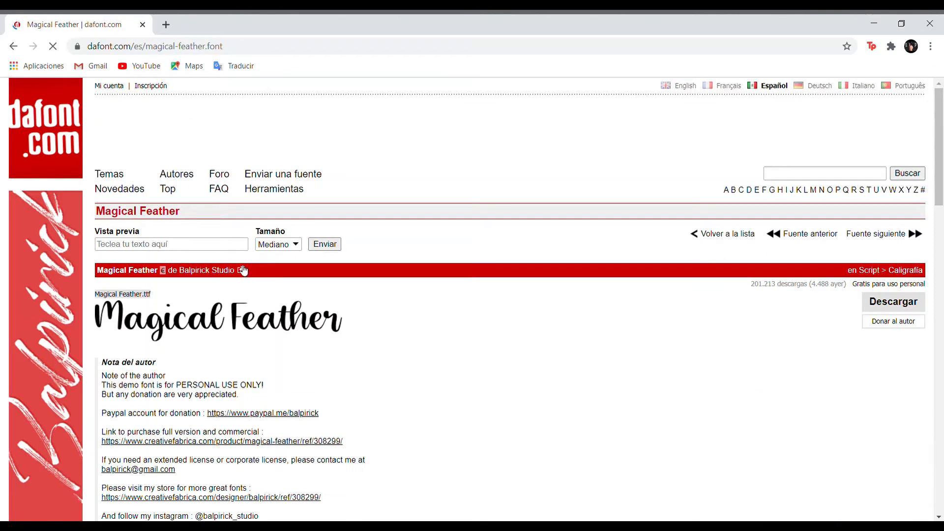
pyautogui.click(148, 244)
pyautogui.write('e')
pyautogui.write('Conclusión')
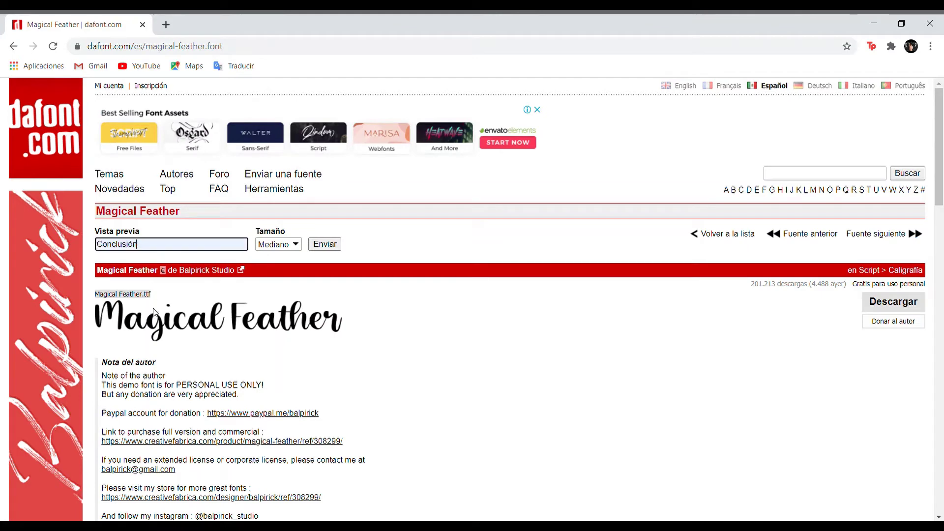
pyautogui.click(326, 245)
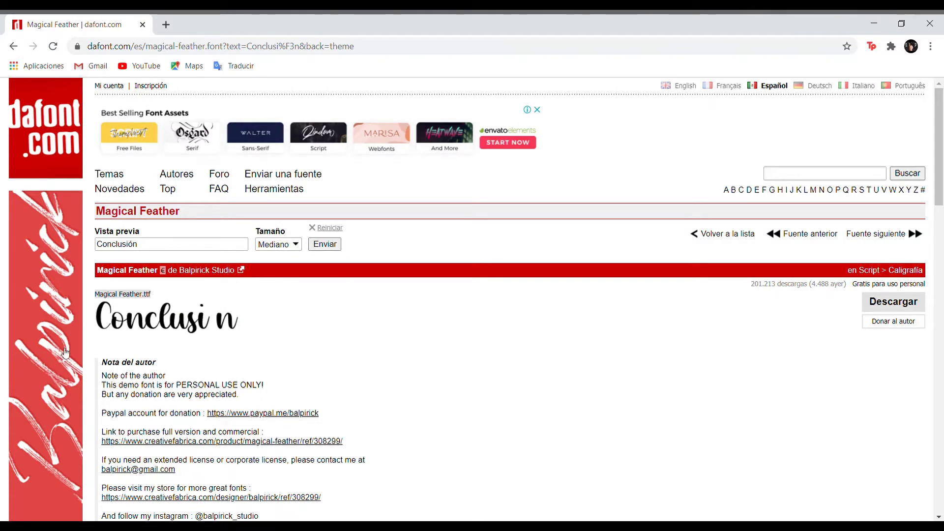
pyautogui.click(13, 45)
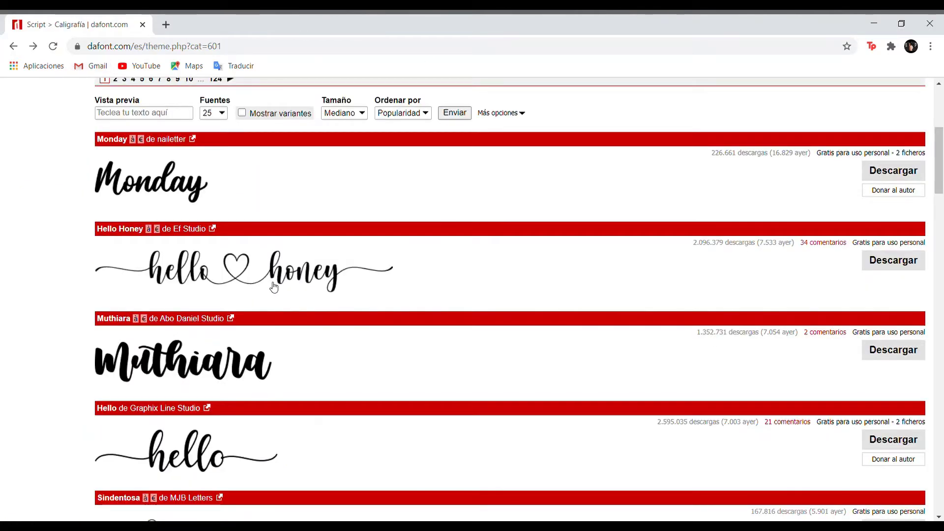
# - Preview 'Biología' in Hello Honey, then return to the Caligrafía list further down
pyautogui.click(274, 288)
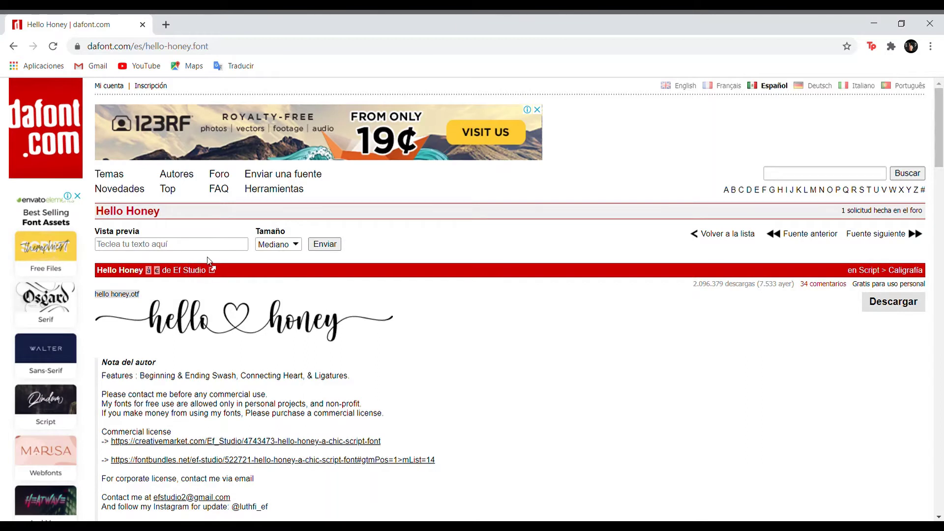
pyautogui.click(188, 246)
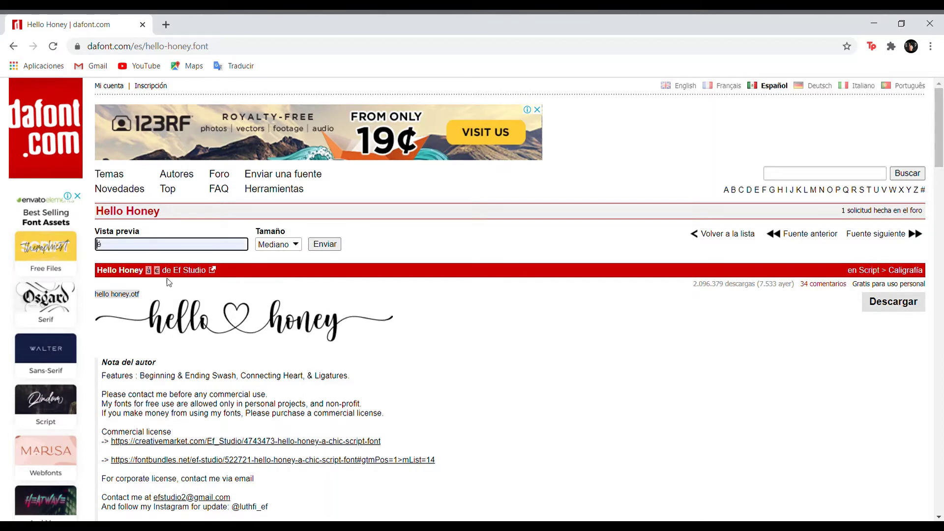
pyautogui.write('Biología')
pyautogui.click(332, 249)
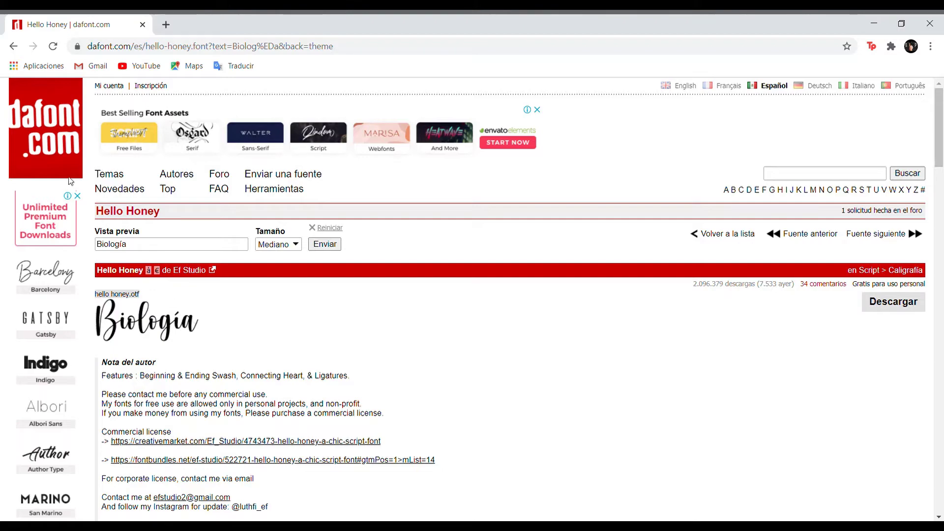
pyautogui.click(14, 46)
pyautogui.moveTo(942, 246); pyautogui.dragTo(942, 379)
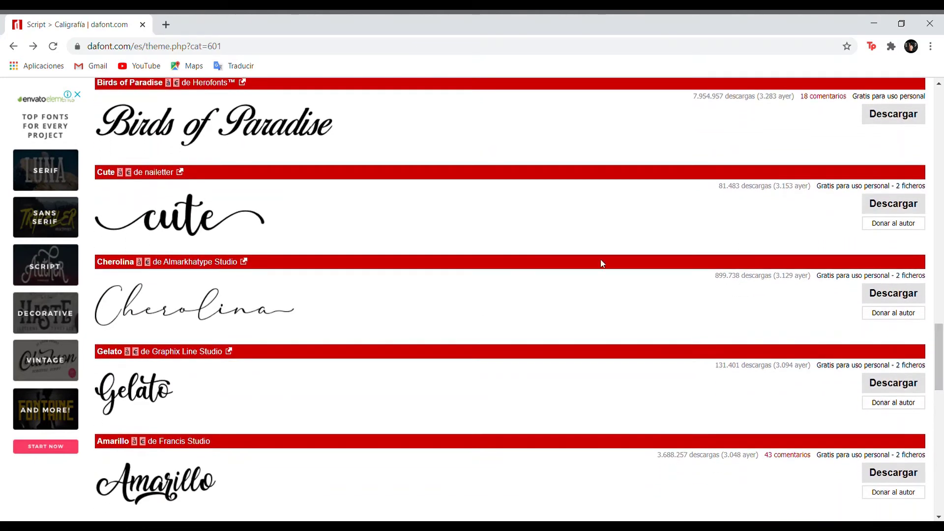
# - Confirm the Cute font keeps the ó in 'Conclusión', then download cute.zip
pyautogui.click(178, 227)
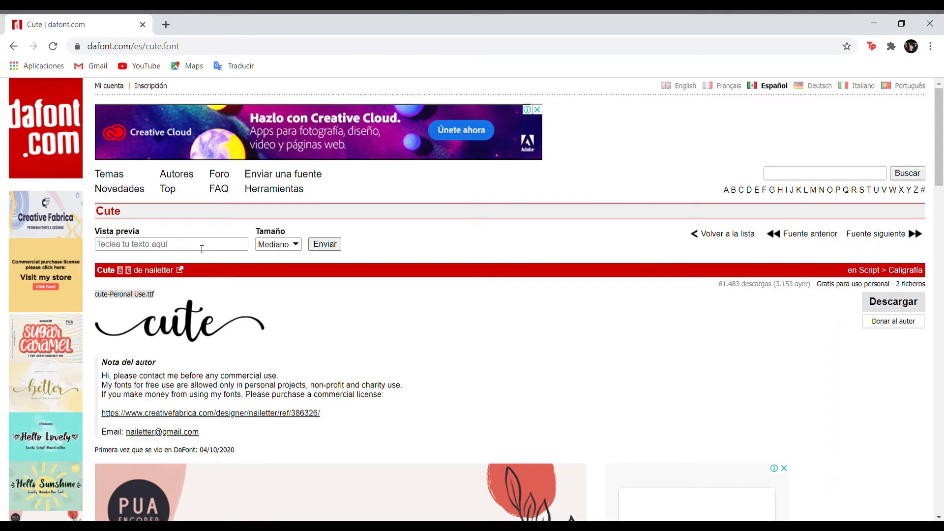
pyautogui.click(202, 245)
pyautogui.write('Conclusión')
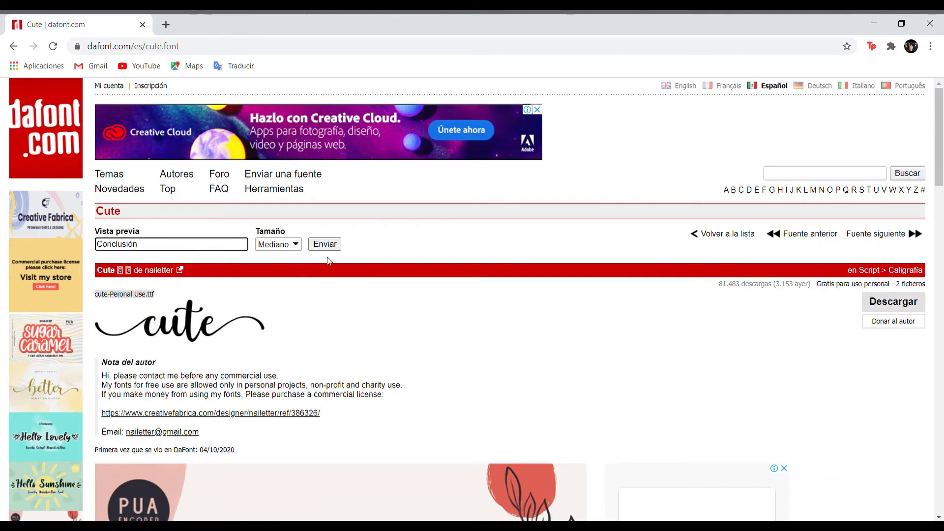
pyautogui.click(314, 246)
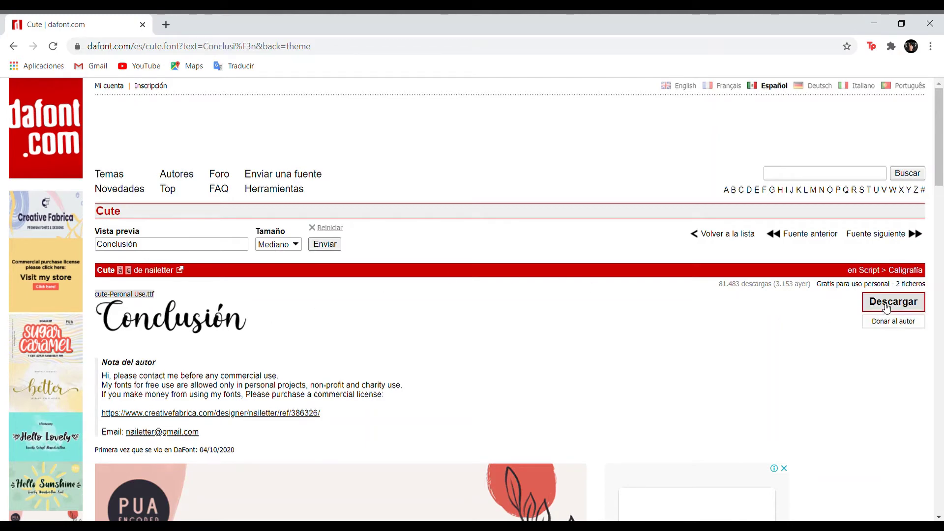
pyautogui.click(887, 305)
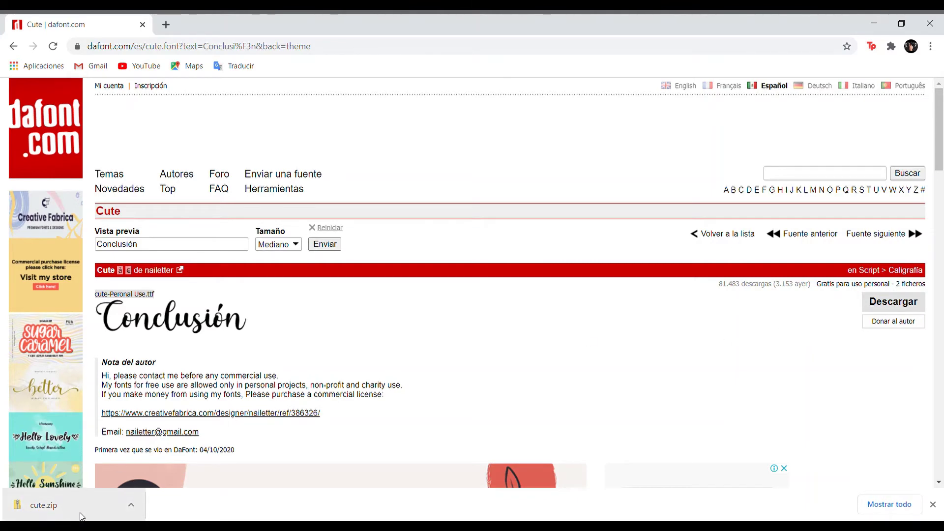
# - Install the cute.ttf font from the downloaded cute.zip with Font Viewer
pyautogui.click(95, 516)
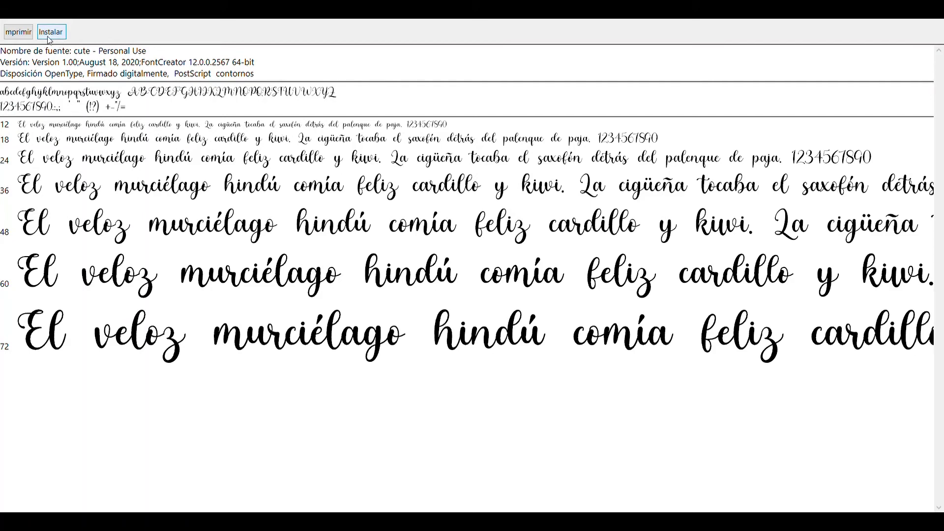
pyautogui.moveTo(938, 280)
pyautogui.click(57, 40)
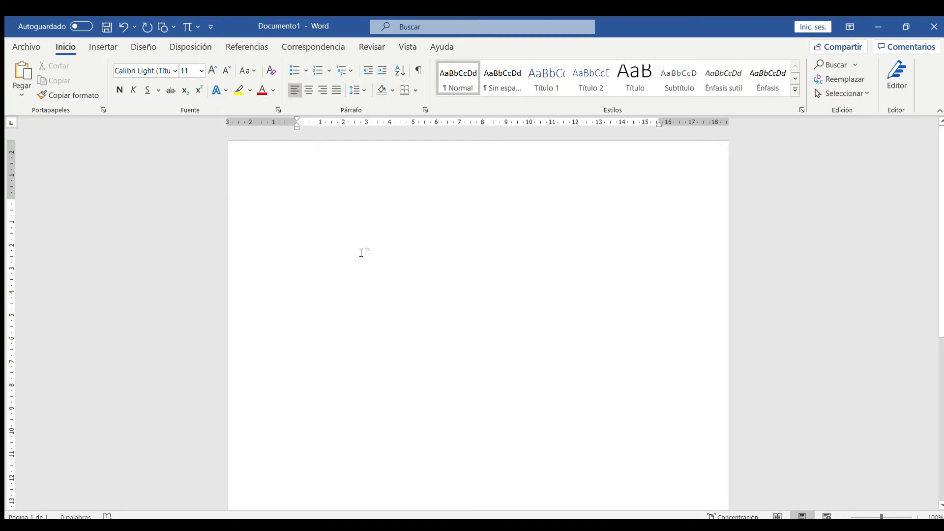
# - Set the font to cute - Personal Use and raise the size to 24 pt
pyautogui.click(153, 72)
pyautogui.write('cute - Personal U')
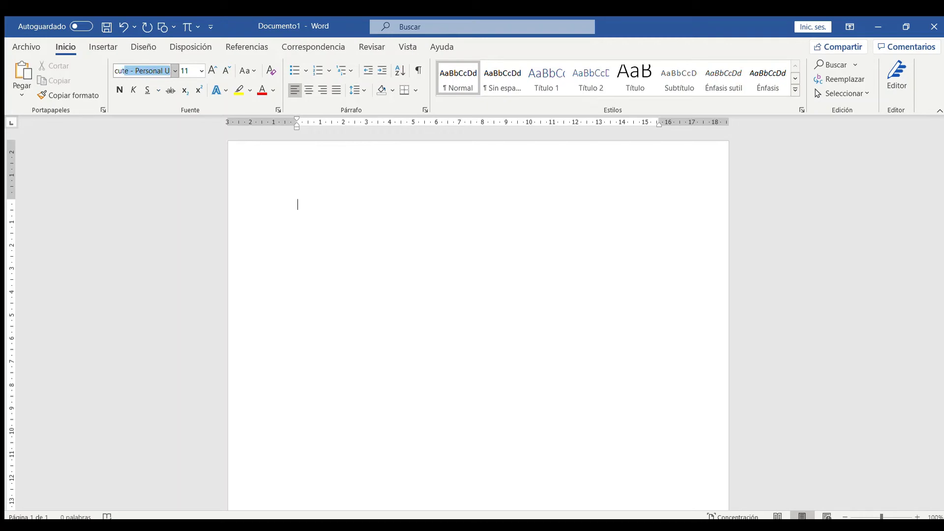
pyautogui.press('Return')
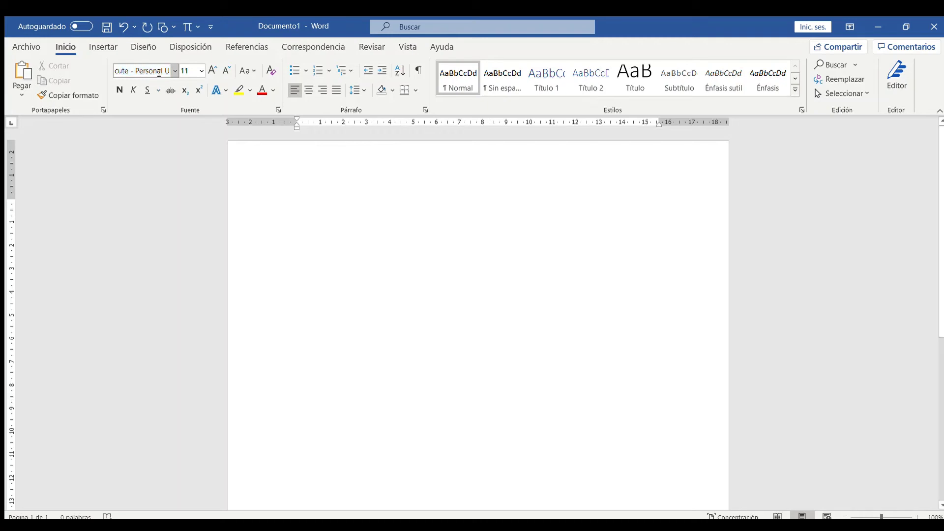
pyautogui.click(213, 70)
# - Type the test word 'Hola', enlarge it, then delete it
pyautogui.write('H')
pyautogui.press('BackSpace')
pyautogui.write('o')
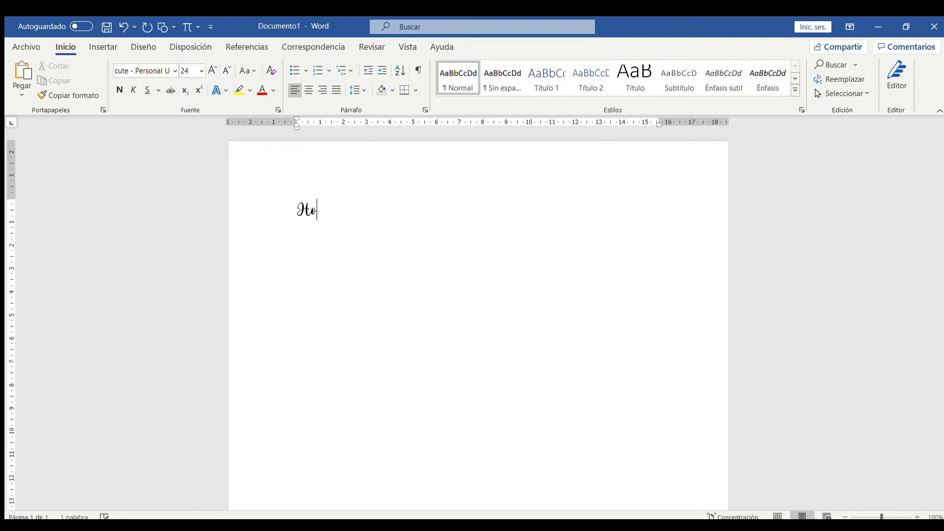
pyautogui.write('la')
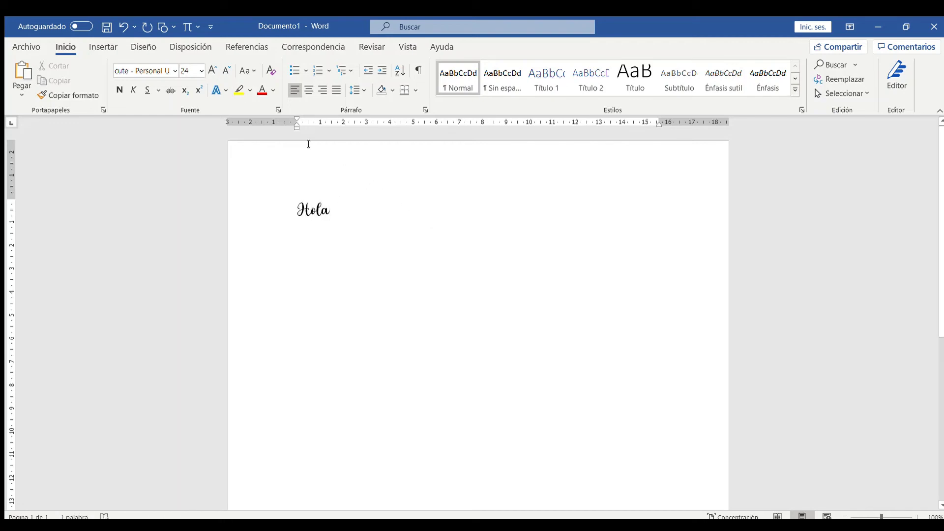
pyautogui.click(212, 69)
pyautogui.scroll(12, 652, 348)
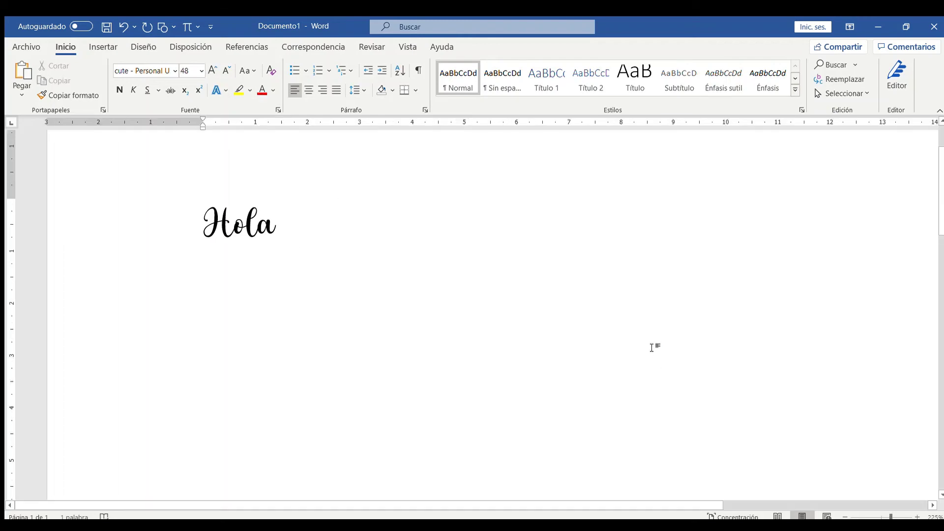
pyautogui.press('BackSpace')
pyautogui.press('BackSpace')
pyautogui.press('BackSpace')
pyautogui.press('BackSpace')
pyautogui.press('BackSpace')
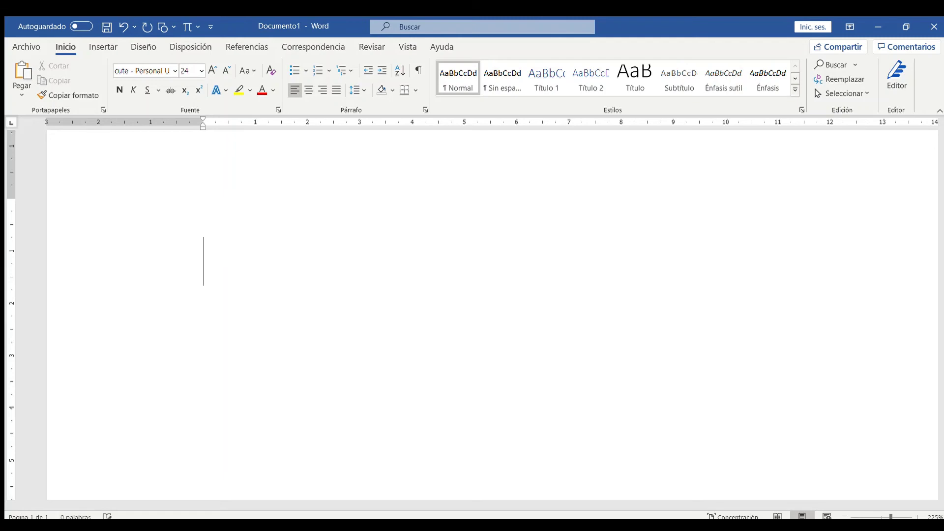
# - Type the title 'Conclusión Tareas' in the cute script font
pyautogui.write('Concl')
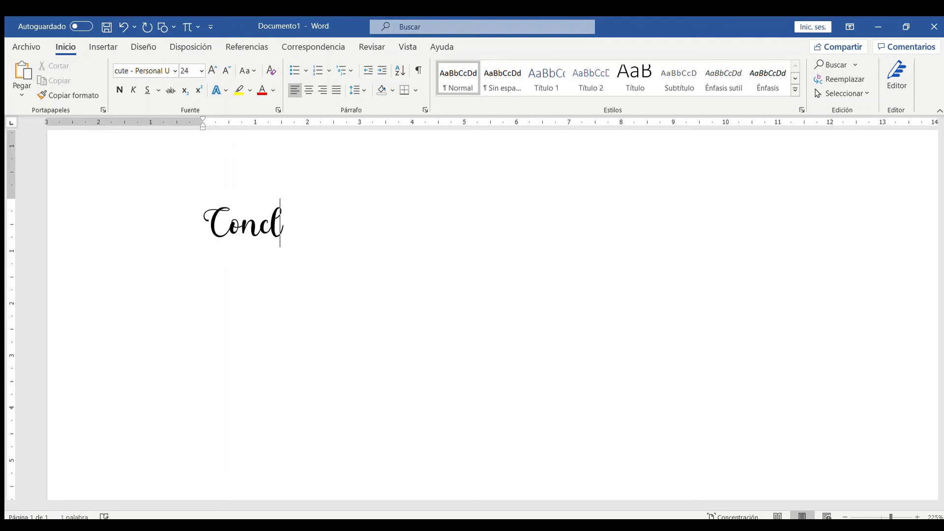
pyautogui.write('usión          ')
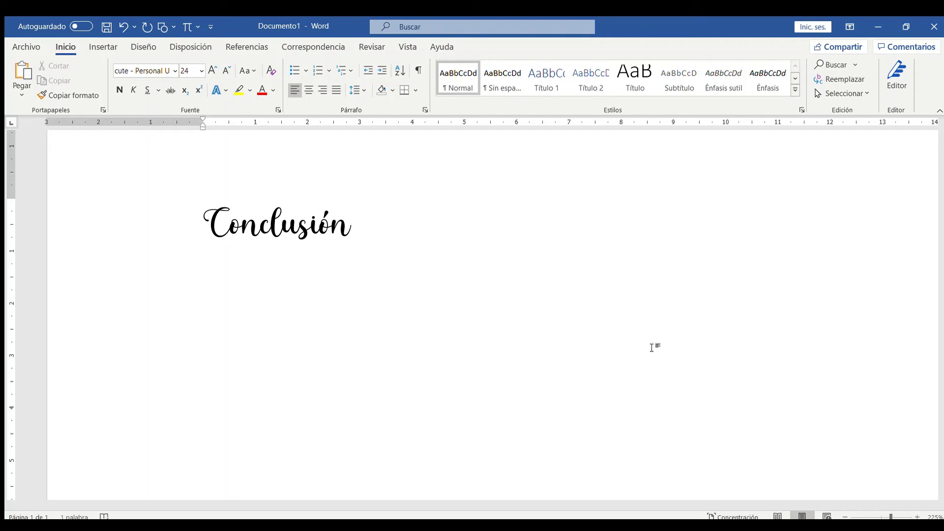
pyautogui.write('Tareas')
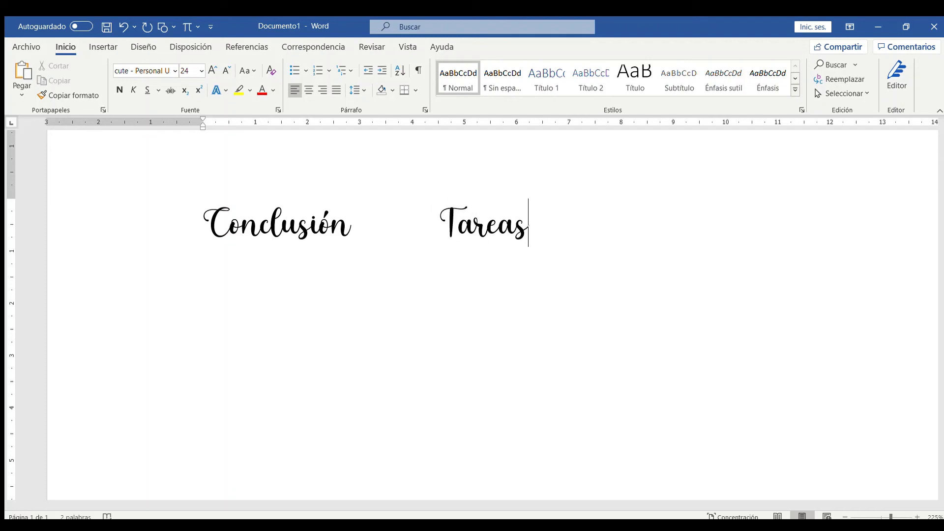
pyautogui.moveTo(628, 273); pyautogui.dragTo(261, 246)
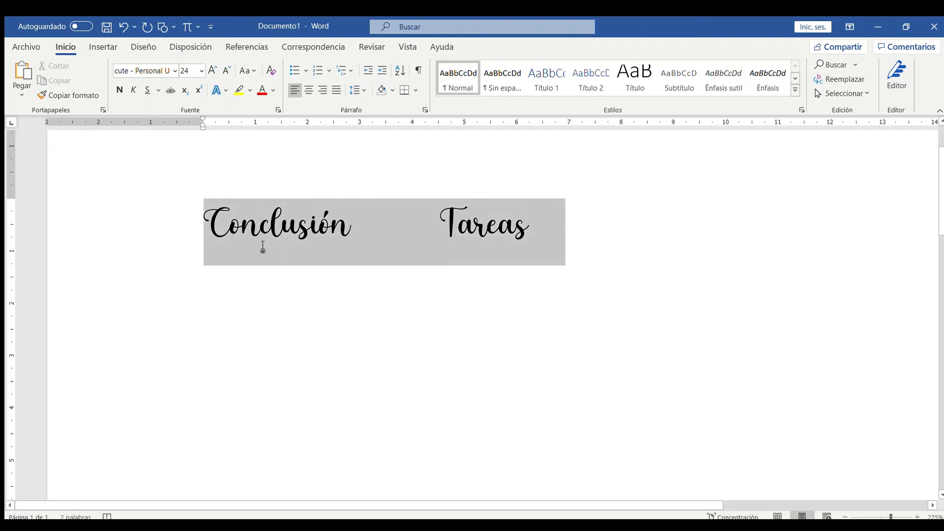
pyautogui.click(507, 283)
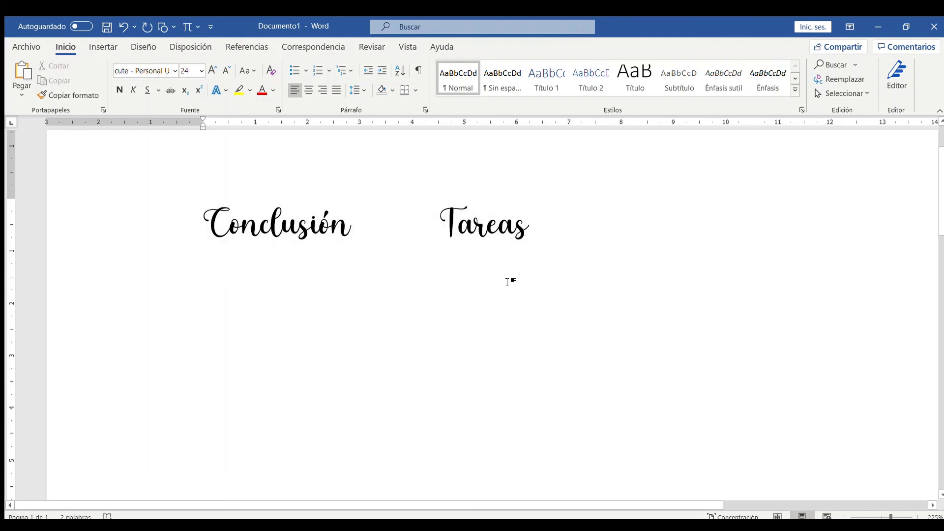
pyautogui.keyDown('ctrl'); pyautogui.scroll(-5, 689, 334); pyautogui.keyUp('ctrl')
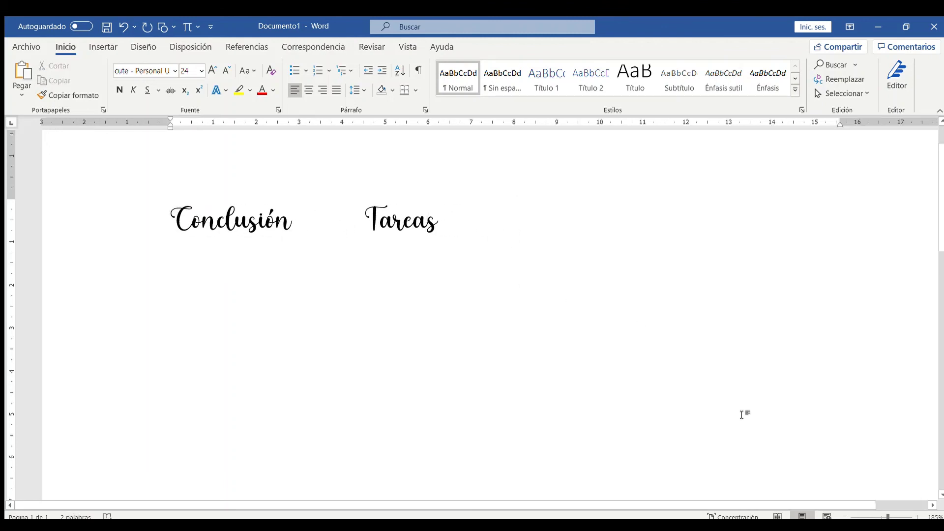
pyautogui.keyDown('ctrl'); pyautogui.scroll(-5, 742, 414); pyautogui.keyUp('ctrl')
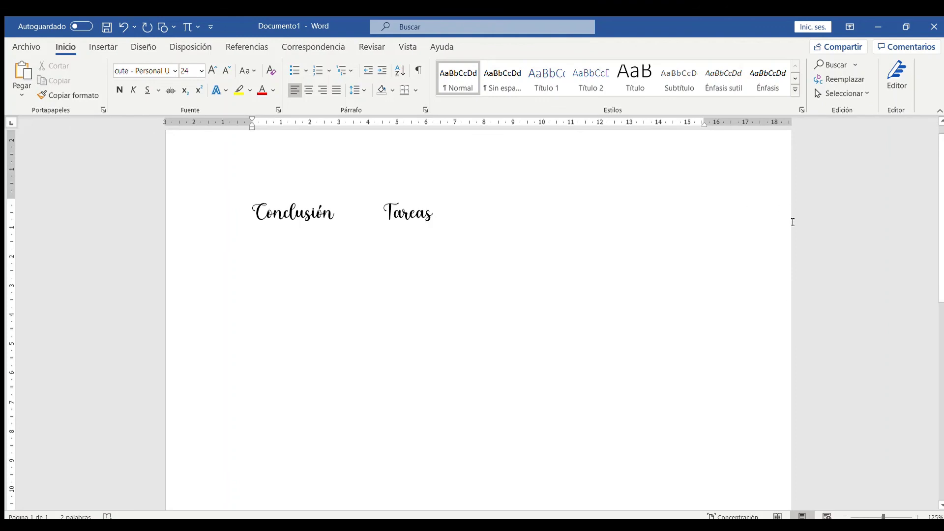
# - Add a ':)' after 'Tareas', undoing its emoji autocorrect
pyautogui.click(581, 180)
pyautogui.write('😊')
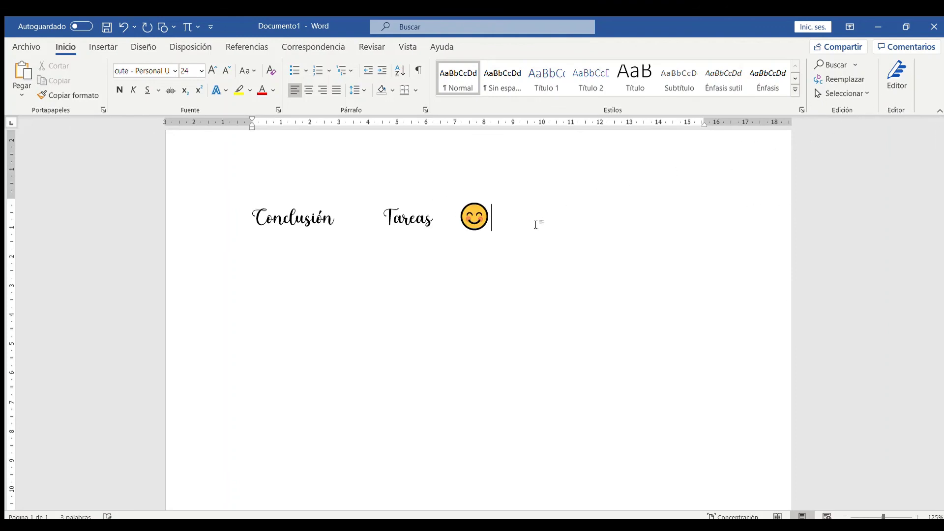
pyautogui.hotkey('ctrl', 'z')
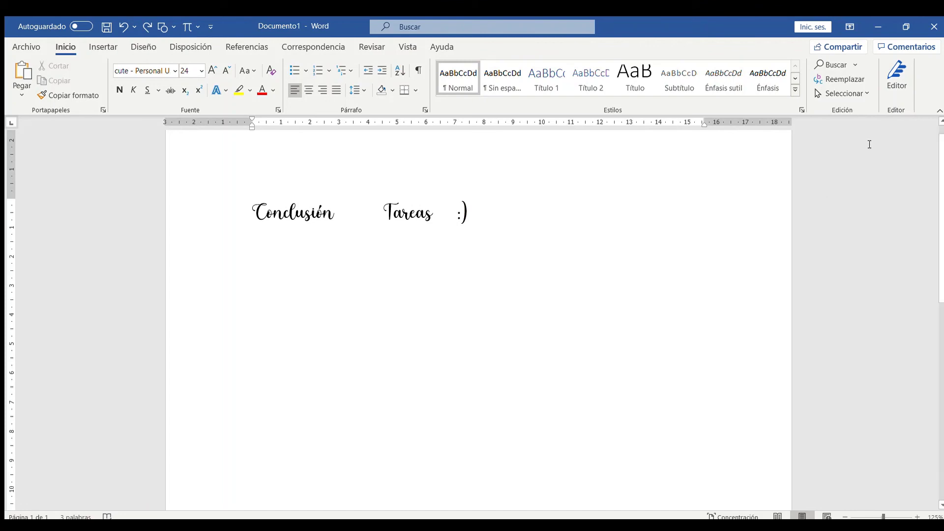